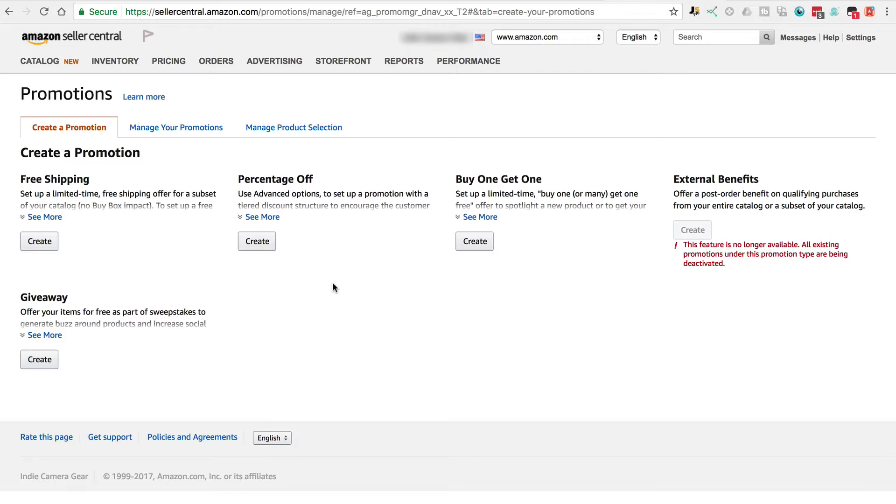
# - Start creating a new product selection of the ASIN List type under the promotions' product selection management
pyautogui.click(289, 135)
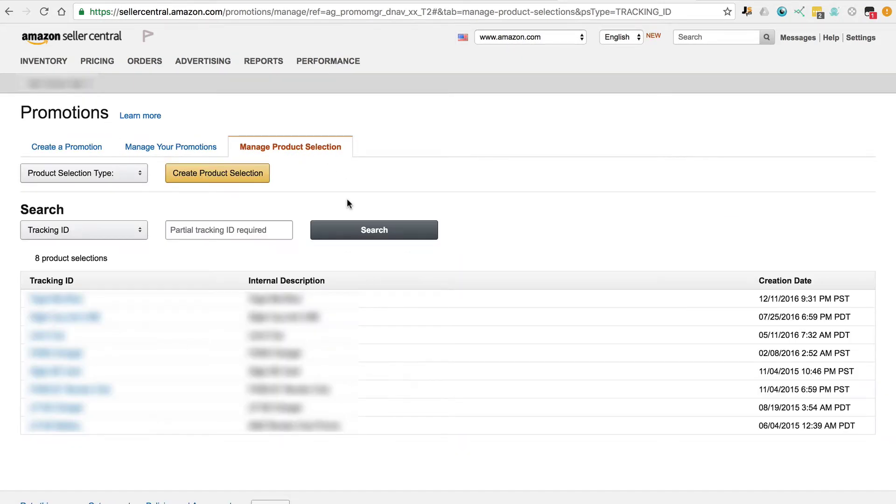
pyautogui.click(211, 183)
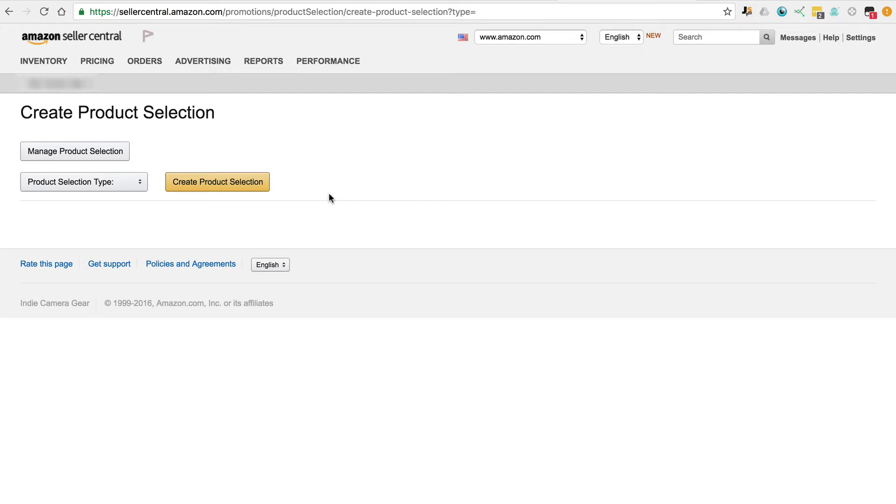
pyautogui.click(134, 184)
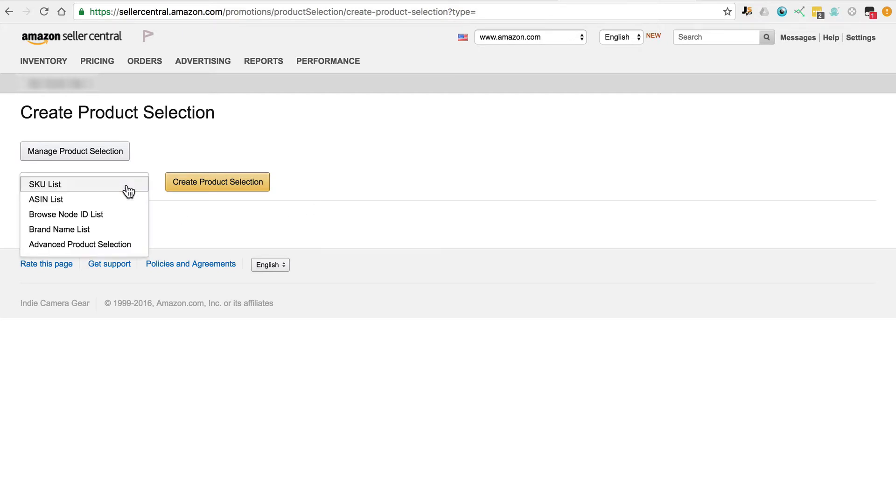
pyautogui.click(42, 200)
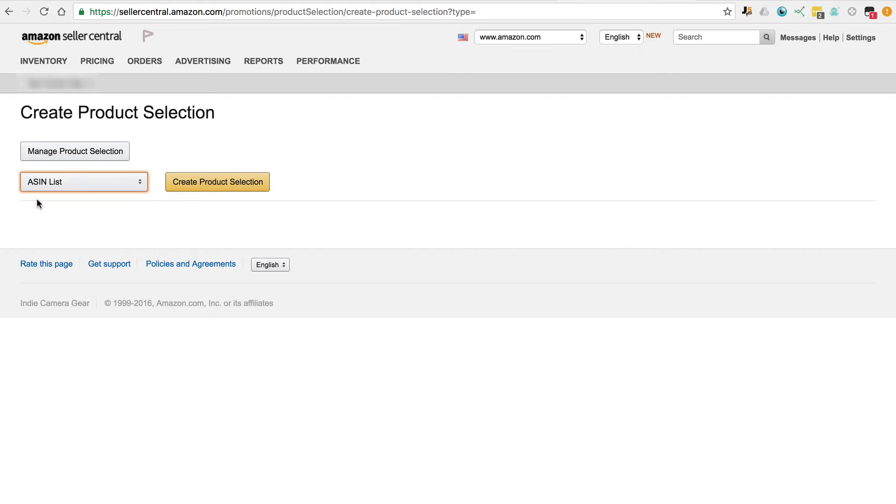
pyautogui.click(239, 190)
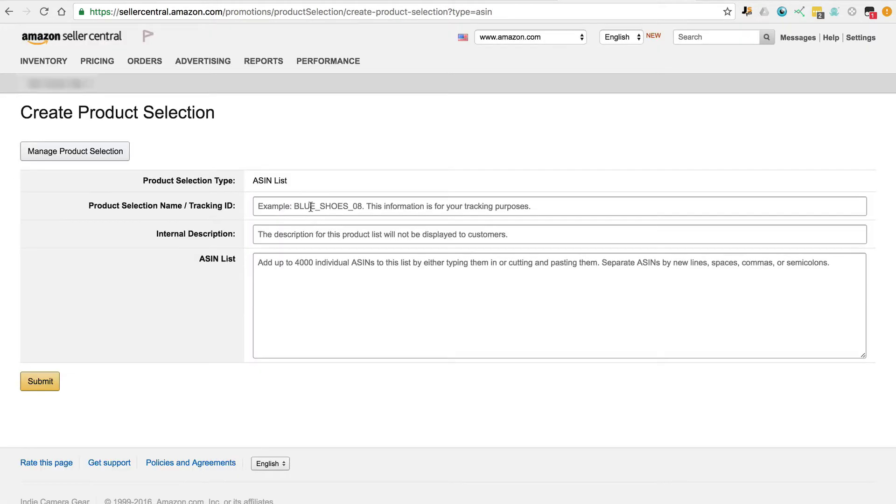
# - Enter "Yoga Mat Red" as both the product selection name / tracking ID and the internal description
pyautogui.click(311, 207)
pyautogui.write('Yoga ')
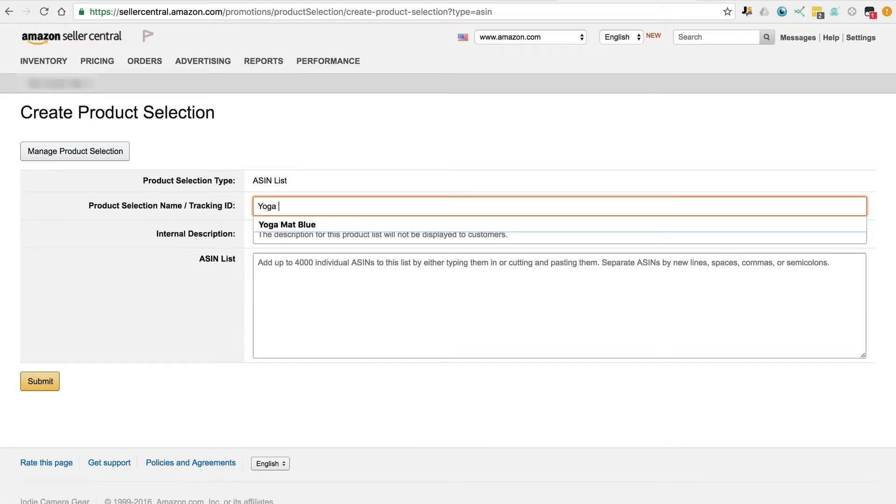
pyautogui.write('Mat Red')
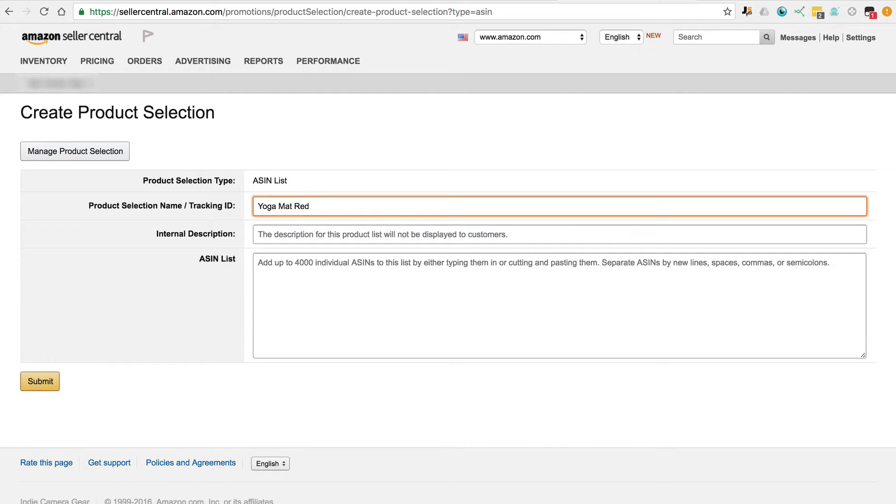
pyautogui.press('super+a')
pyautogui.click(301, 225)
pyautogui.write('Yoga Mat Red')
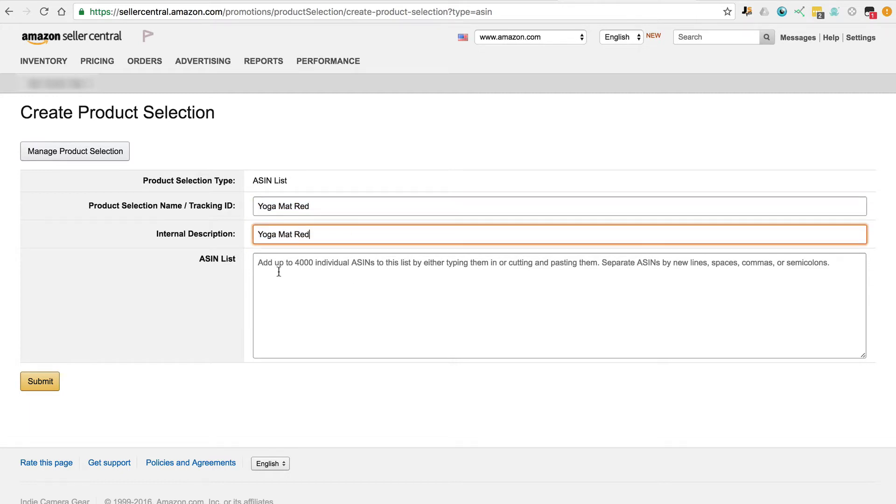
# - Paste B00FO9ZRYG into the ASIN list and submit the product selection
pyautogui.click(263, 266)
pyautogui.rightClick(264, 266)
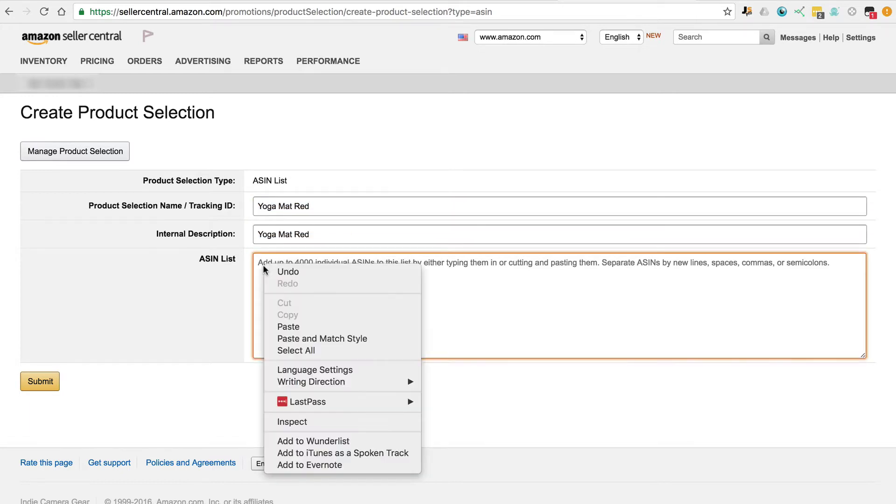
pyautogui.click(307, 328)
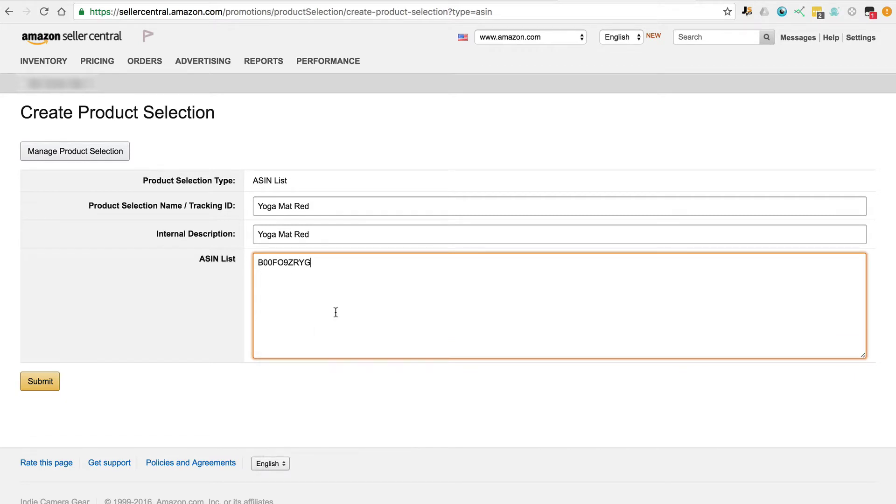
pyautogui.click(36, 378)
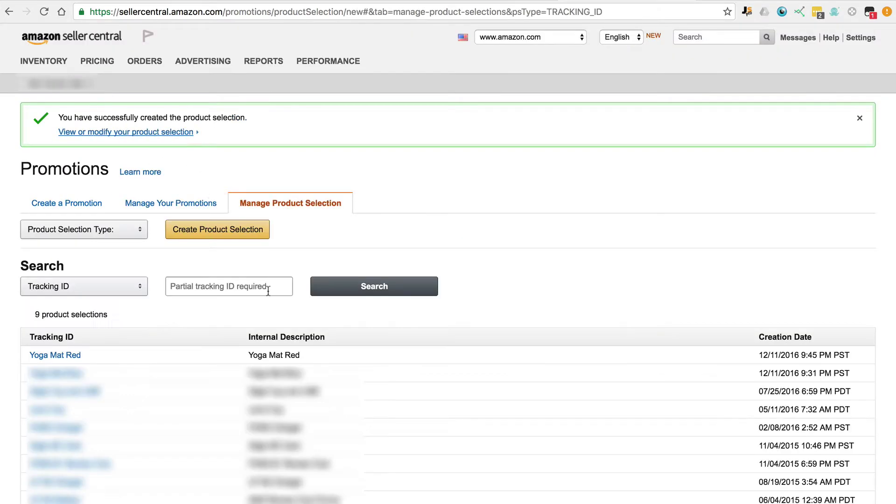
# - Create a Percentage Off promotion requiring at least this quantity of items, with Yoga Mat Red as the purchased items
pyautogui.click(68, 209)
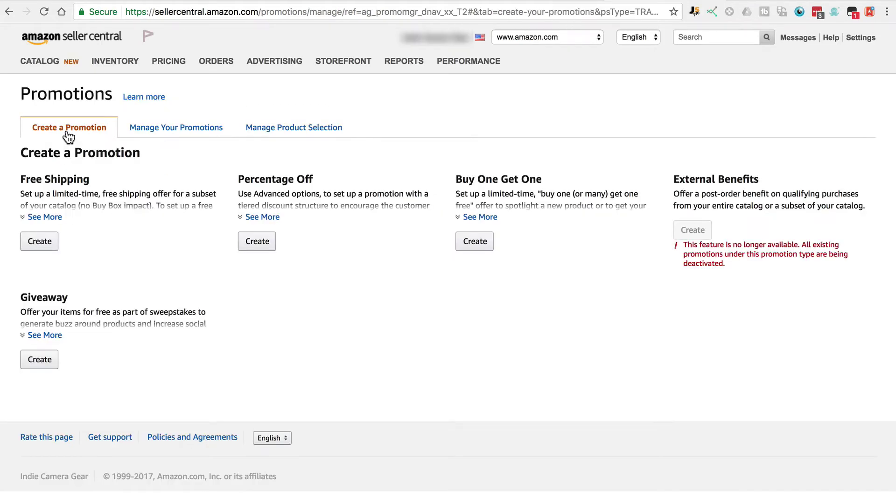
pyautogui.click(263, 243)
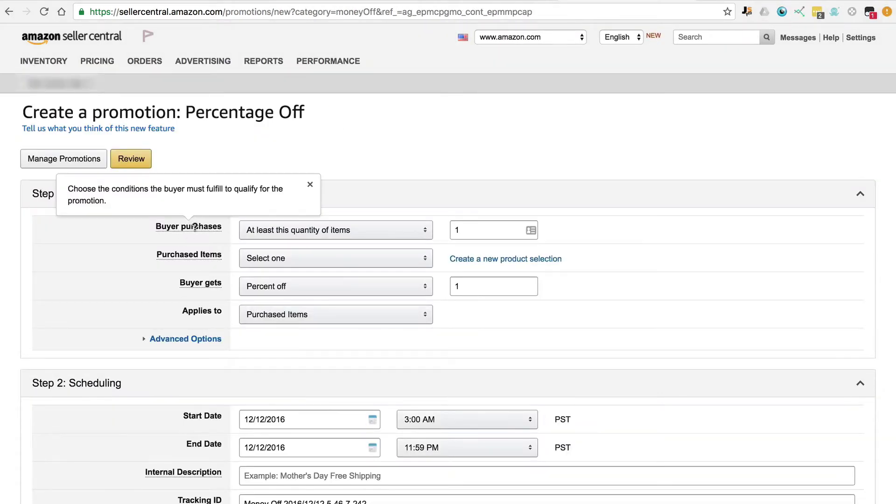
pyautogui.click(269, 244)
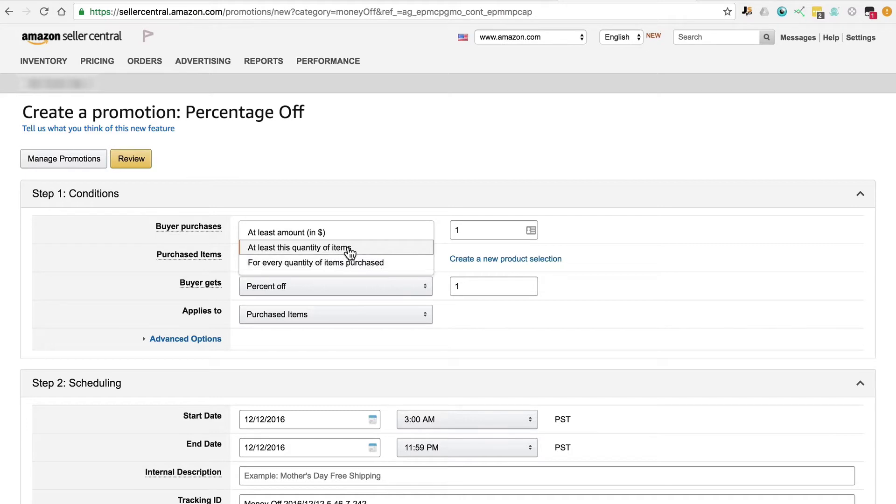
pyautogui.click(306, 249)
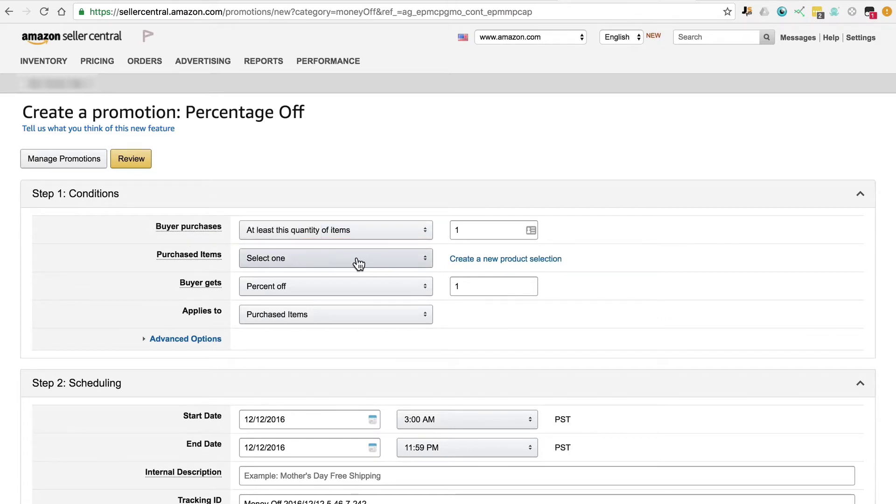
pyautogui.click(358, 264)
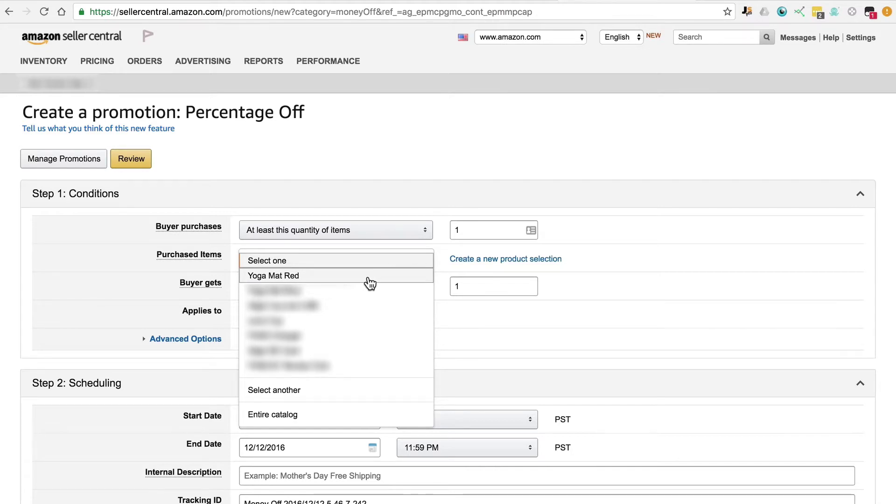
pyautogui.click(368, 277)
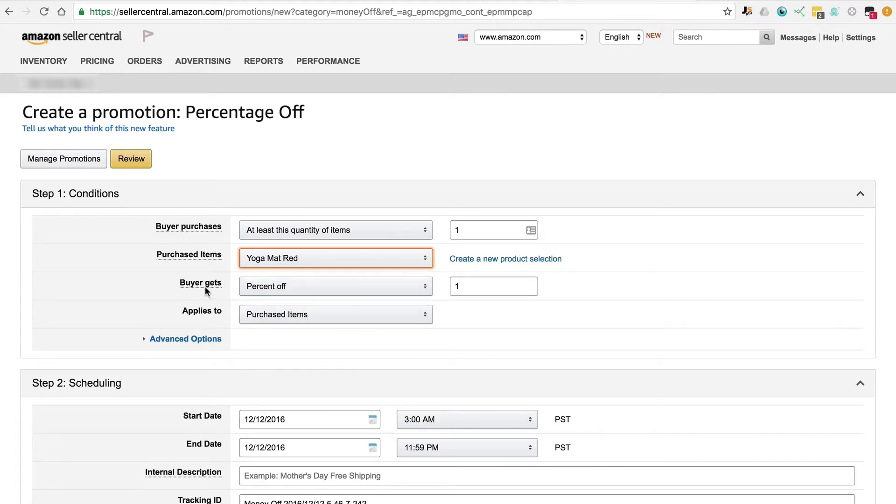
# - Set the buyer's discount to 30 percent off and apply it to Purchased Items
pyautogui.doubleClick(469, 284)
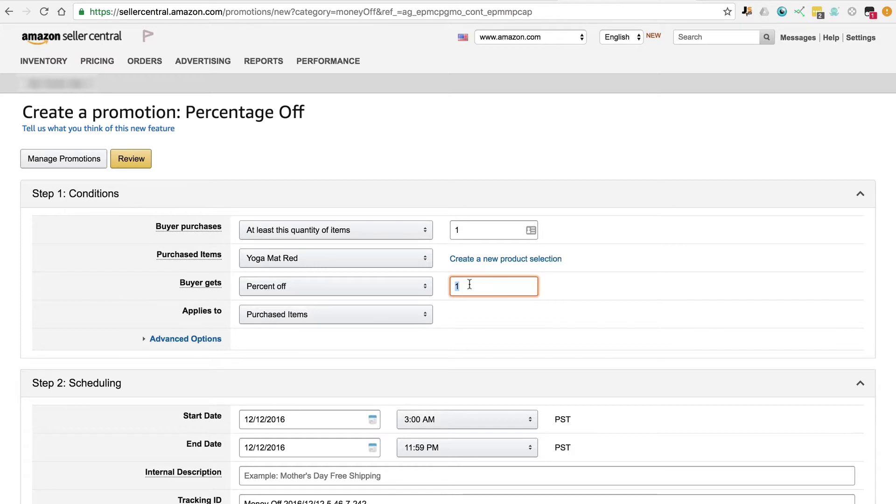
pyautogui.write('30')
pyautogui.click(553, 279)
pyautogui.scroll(-1, 473, 318)
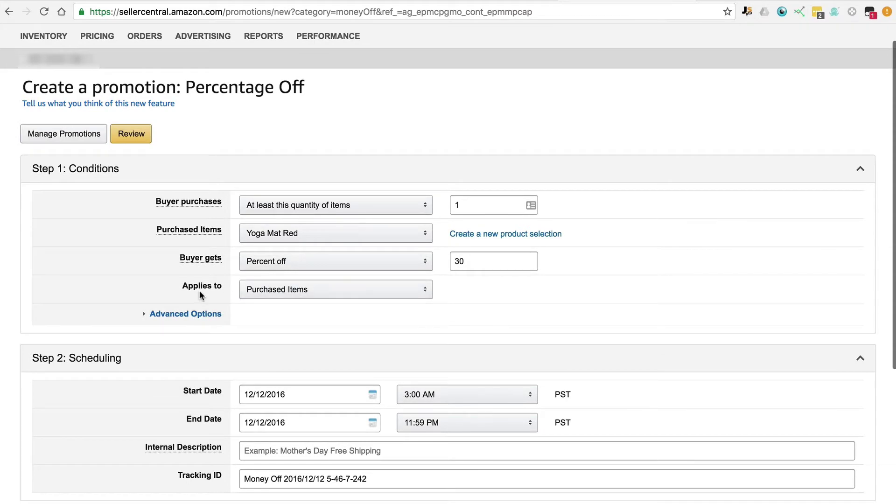
pyautogui.click(315, 297)
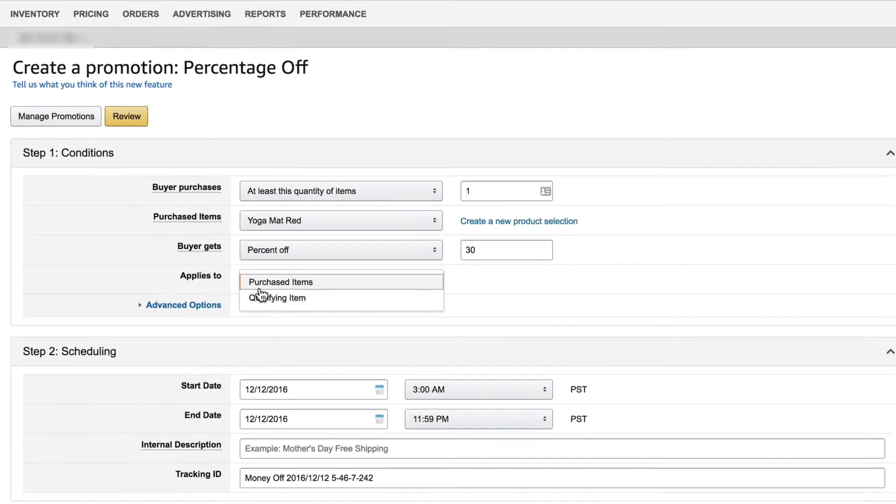
pyautogui.click(317, 284)
# - Switch to JumpSend's Create Coupons page and look up the promotion end date and time to use in Seller Central
pyautogui.scroll(-4, 322, 304)
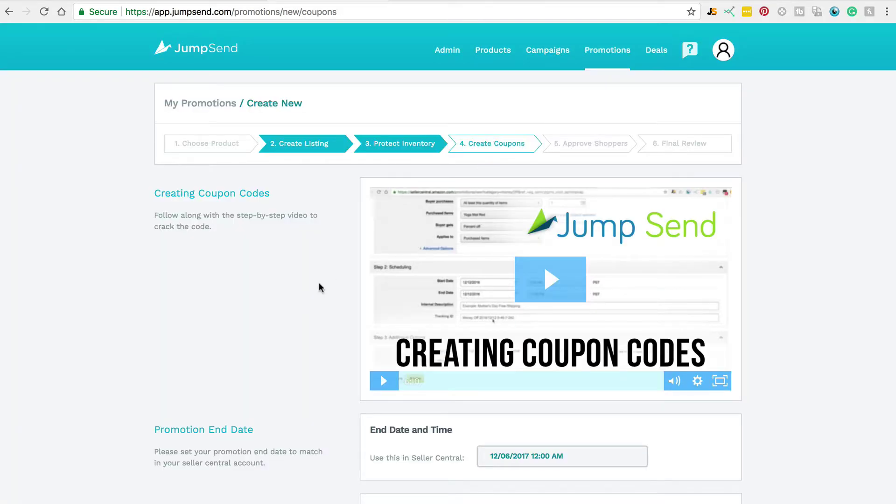
pyautogui.scroll(-4, 318, 285)
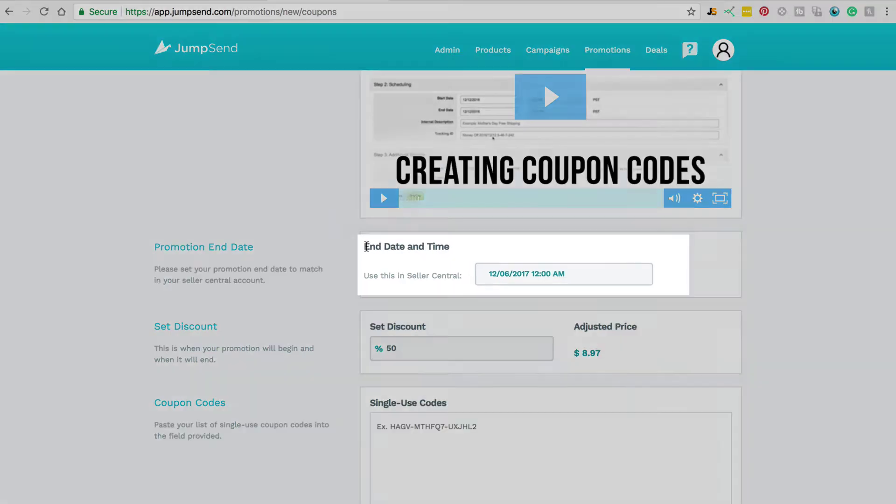
pyautogui.moveTo(366, 246); pyautogui.dragTo(450, 249)
# - In Seller Central, enter "Yoga Mat Red" as the promotion's internal description and put the same text before the existing tracking ID
pyautogui.click(431, 245)
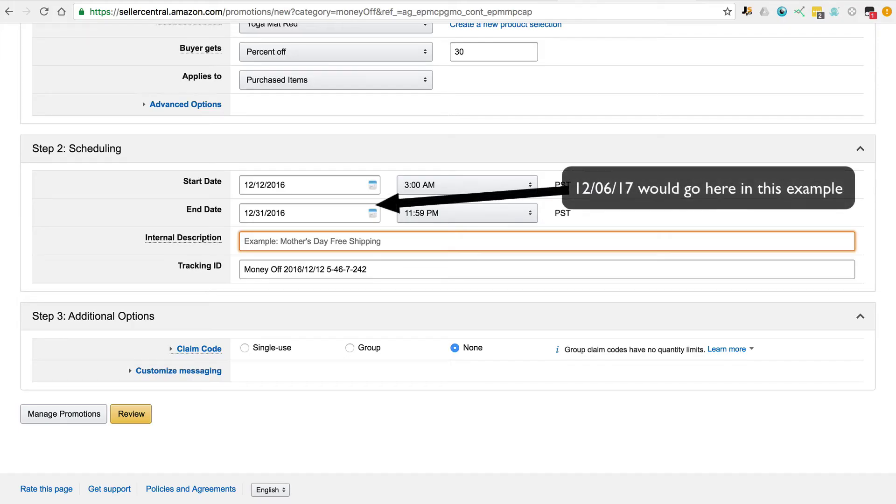
pyautogui.write('Yoga Mat ')
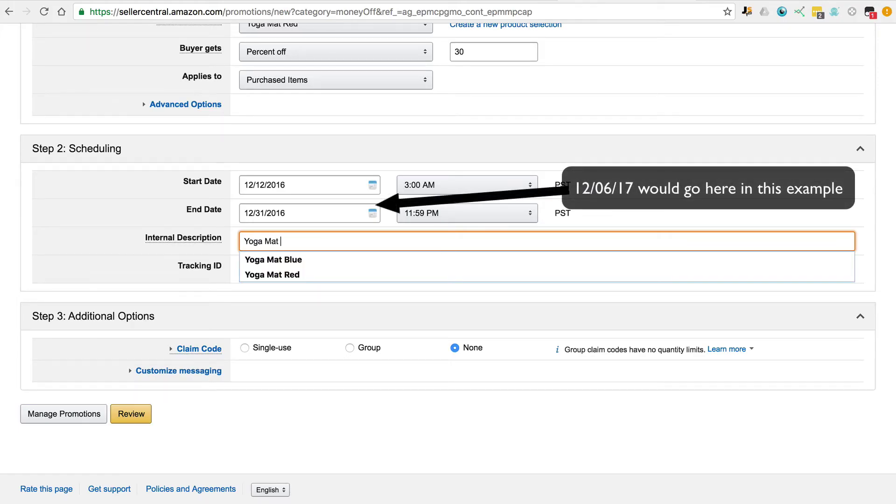
pyautogui.write('Red')
pyautogui.click(262, 274)
pyautogui.click(242, 269)
pyautogui.write('Yoga')
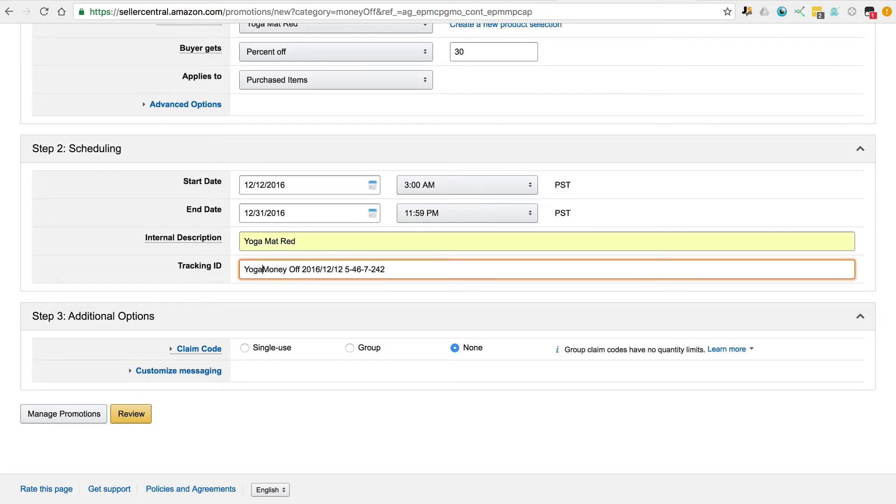
pyautogui.write(' Mat Red')
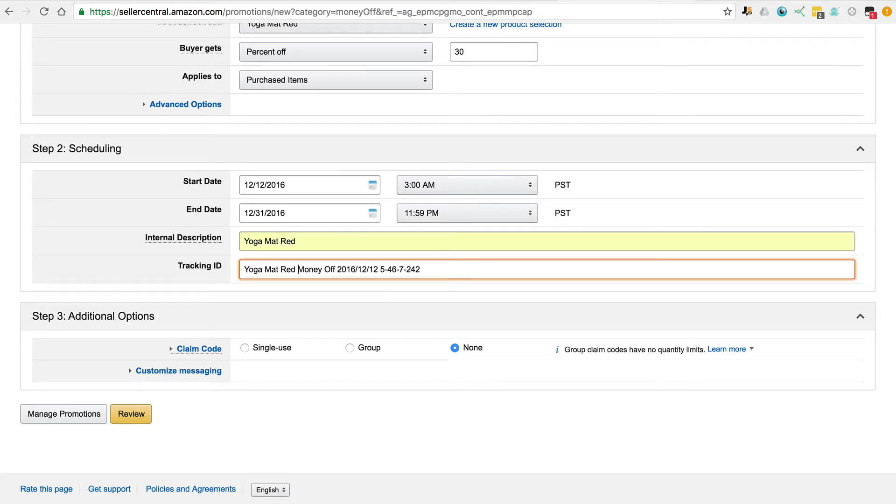
pyautogui.click(249, 405)
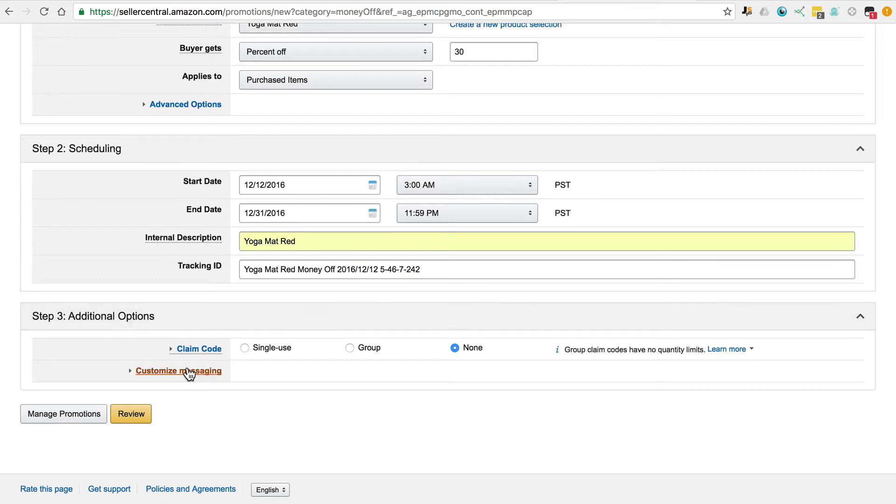
# - Set the promotion's claim code to Single-use and return to the percent-off value in the conditions
pyautogui.click(245, 348)
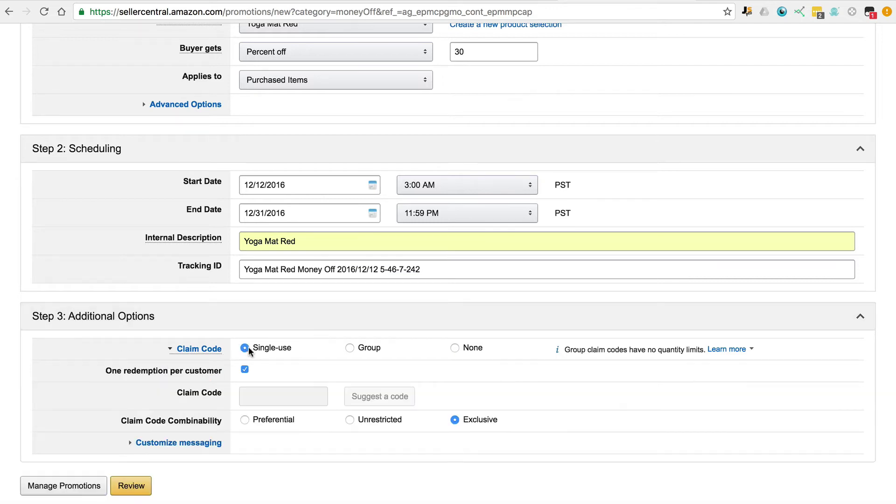
pyautogui.scroll(-3, 320, 369)
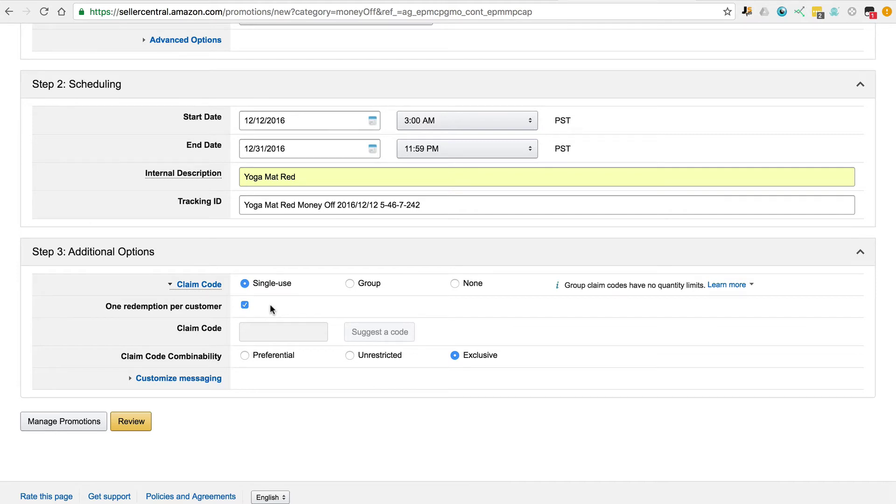
pyautogui.scroll(6, 270, 304)
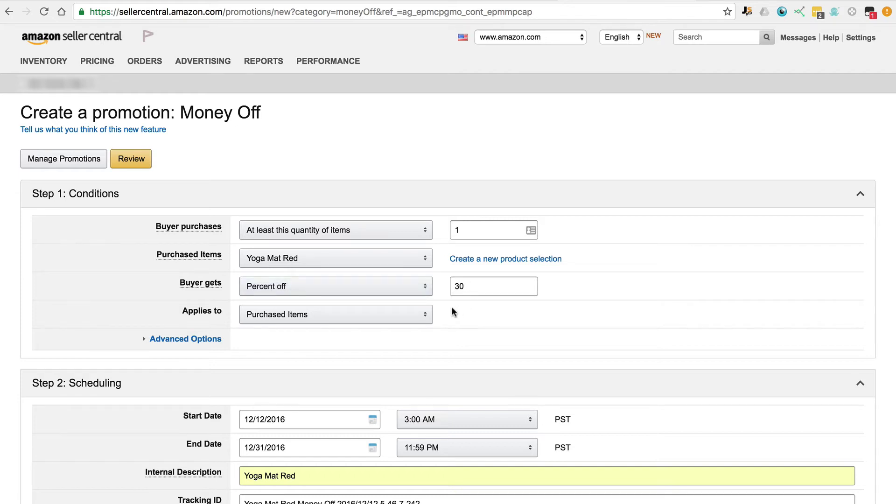
pyautogui.click(455, 286)
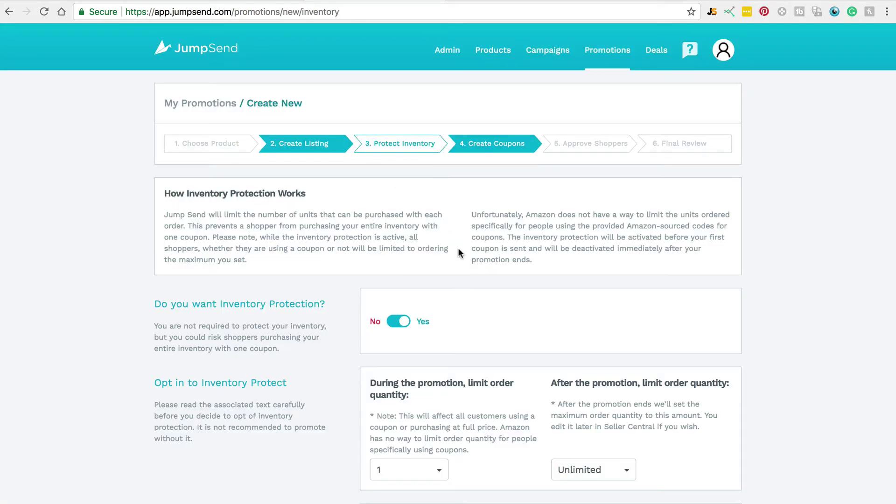
# - Switch to JumpSend's Protect Inventory page, turn inventory protection off, and turn it back on
pyautogui.scroll(-5, 459, 252)
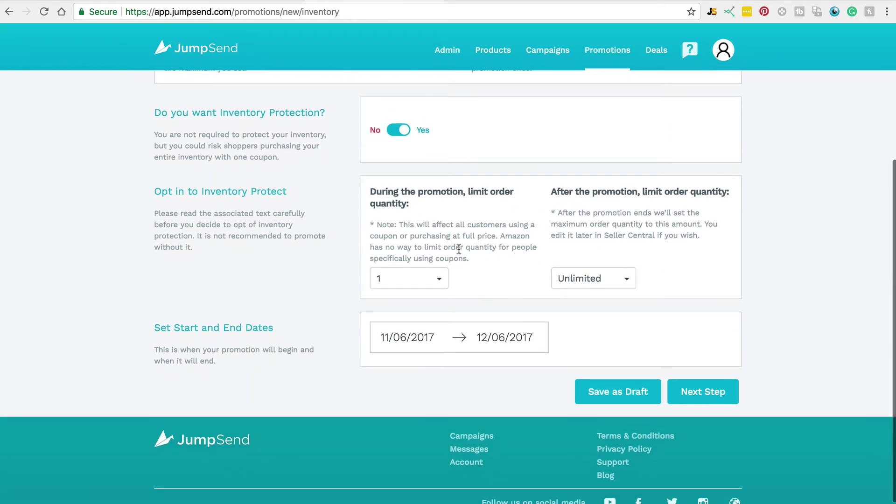
pyautogui.click(392, 136)
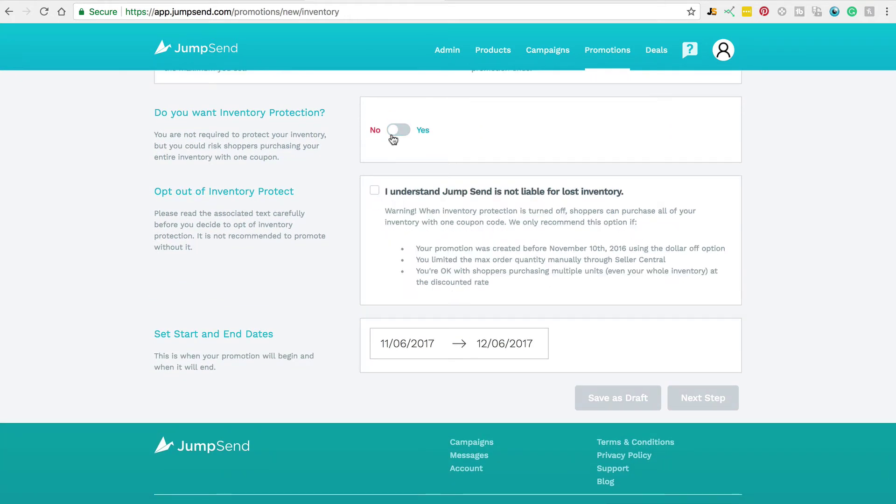
pyautogui.click(392, 136)
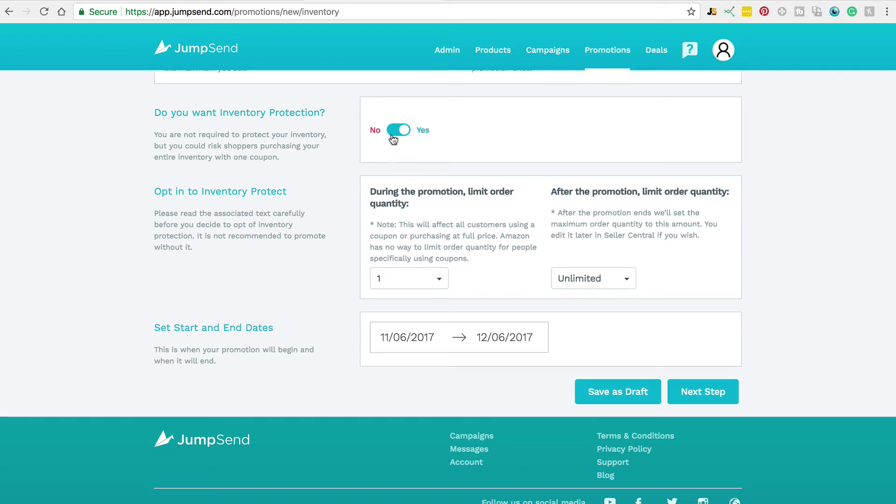
pyautogui.click(441, 280)
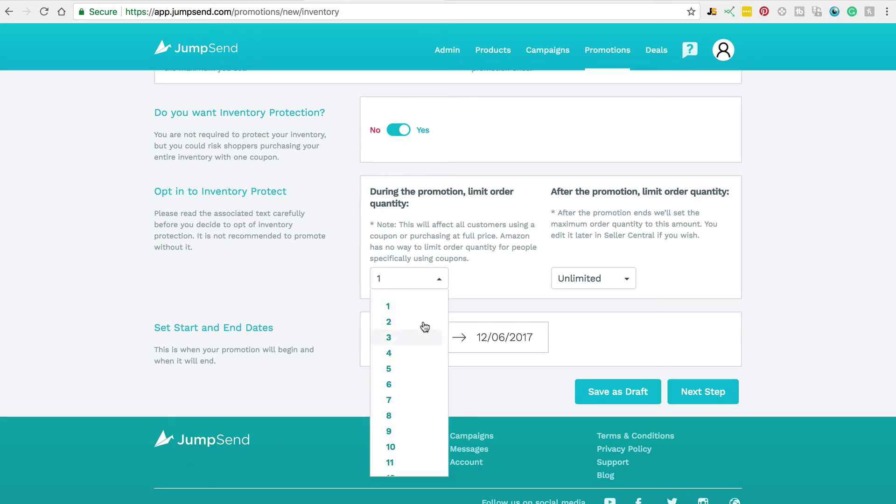
pyautogui.click(441, 282)
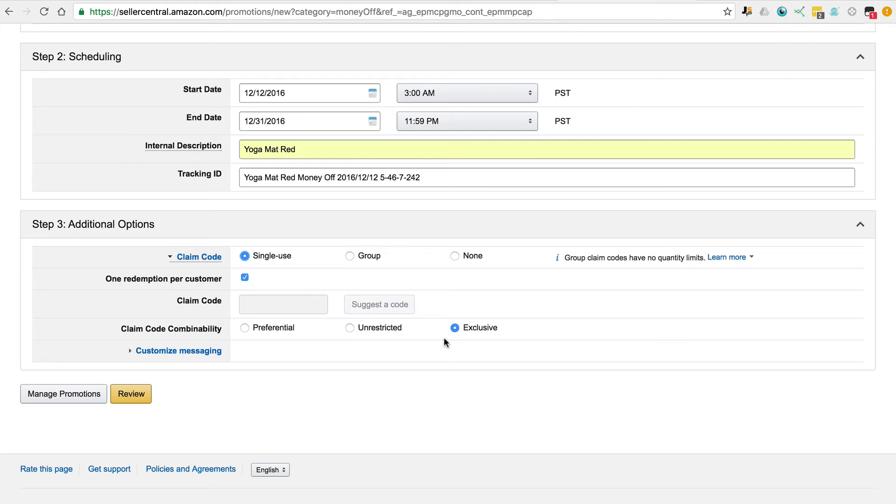
# - Switch to Seller Central and check the promotion's custom messaging options, including the detail page display text
pyautogui.click(195, 355)
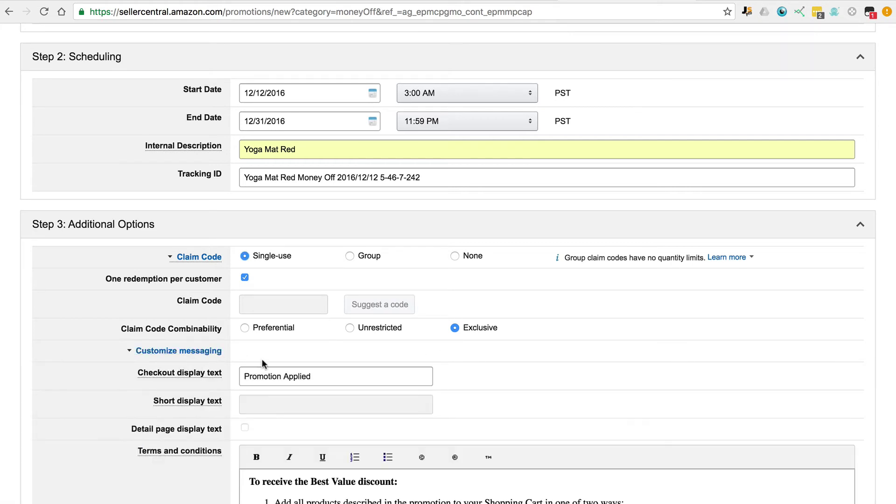
pyautogui.scroll(-3, 92, 439)
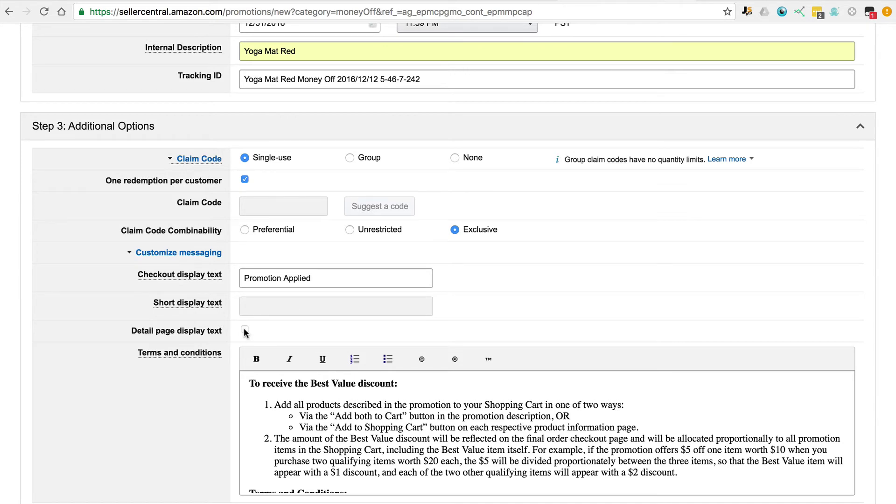
pyautogui.moveTo(244, 332); pyautogui.dragTo(242, 315)
pyautogui.click(205, 254)
# - Review the Yoga Mat Red promotion's conditions, scheduling and terms, and submit it
pyautogui.click(133, 394)
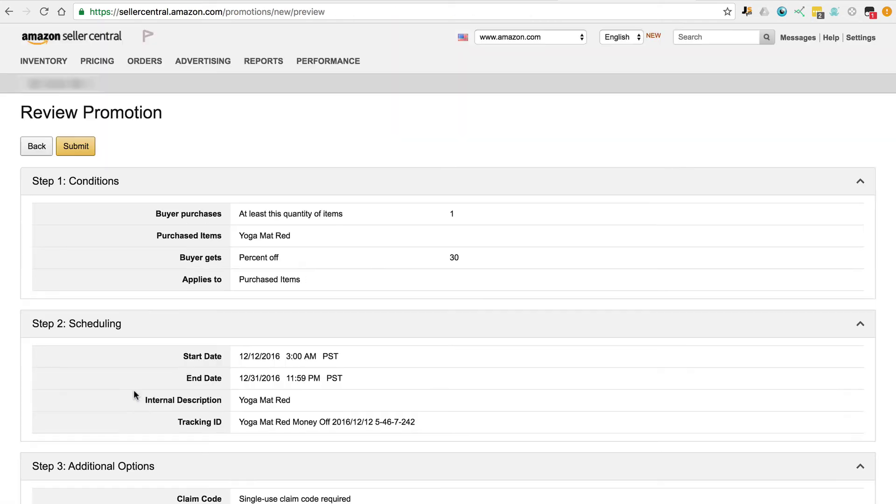
pyautogui.scroll(-10, 205, 381)
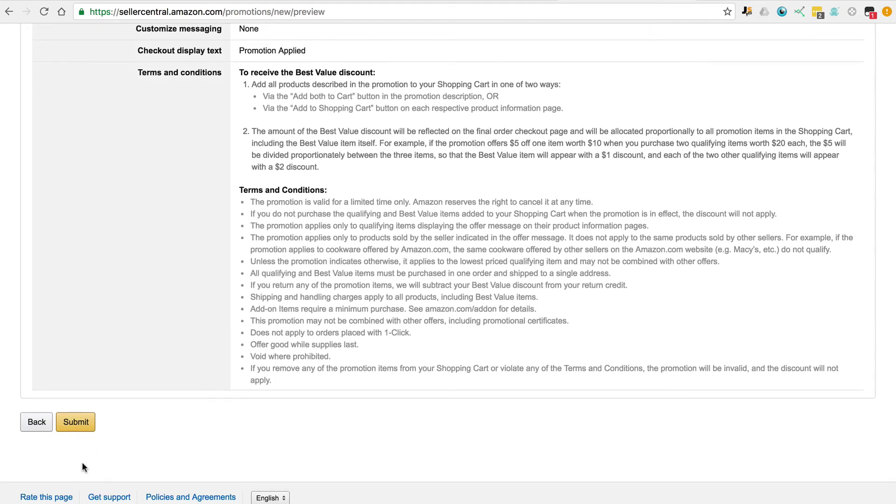
pyautogui.click(76, 423)
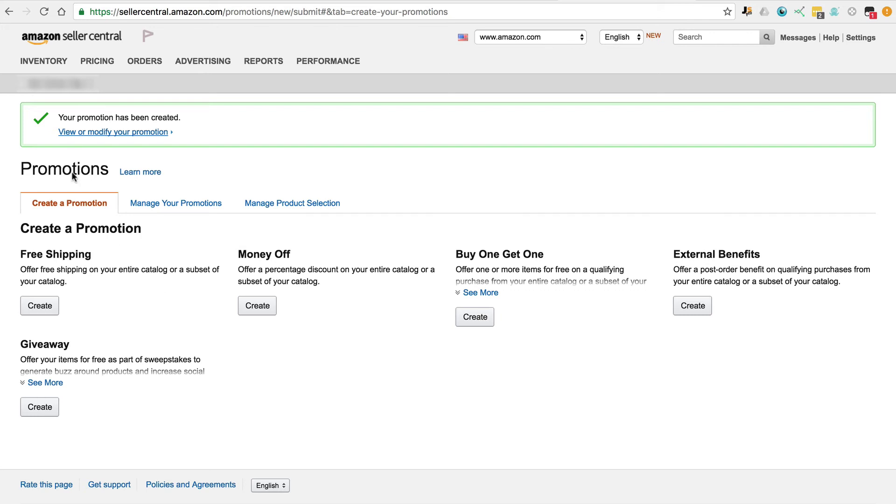
# - Open the new promotion's claim code management and create a claim code group named "Yoga Mat Red Jump Send" with quantity 20
pyautogui.click(112, 133)
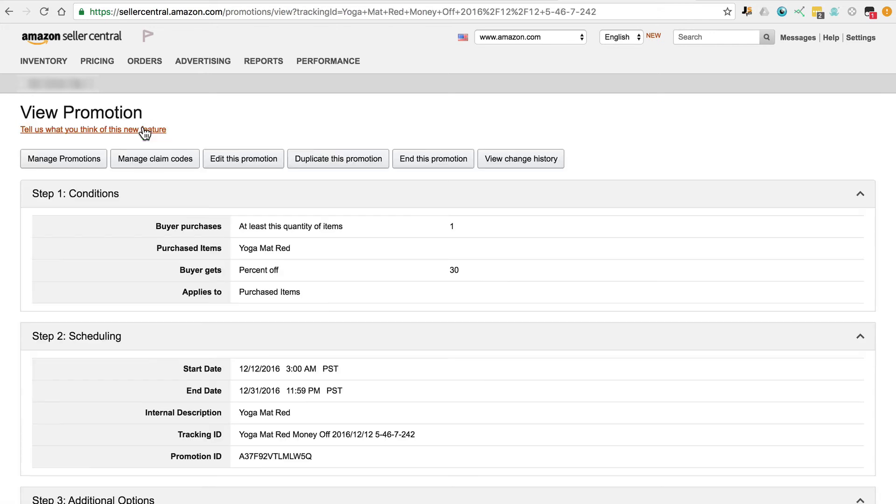
pyautogui.click(161, 163)
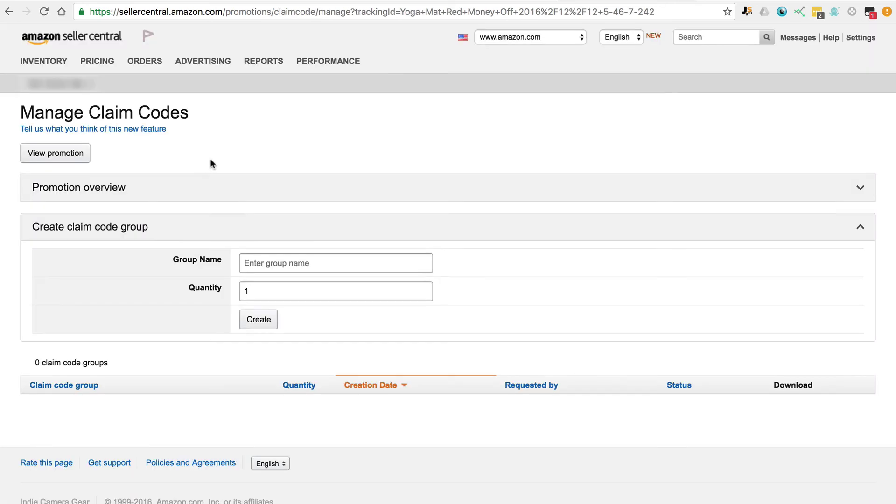
pyautogui.click(272, 264)
pyautogui.write('Yoga Mat Red')
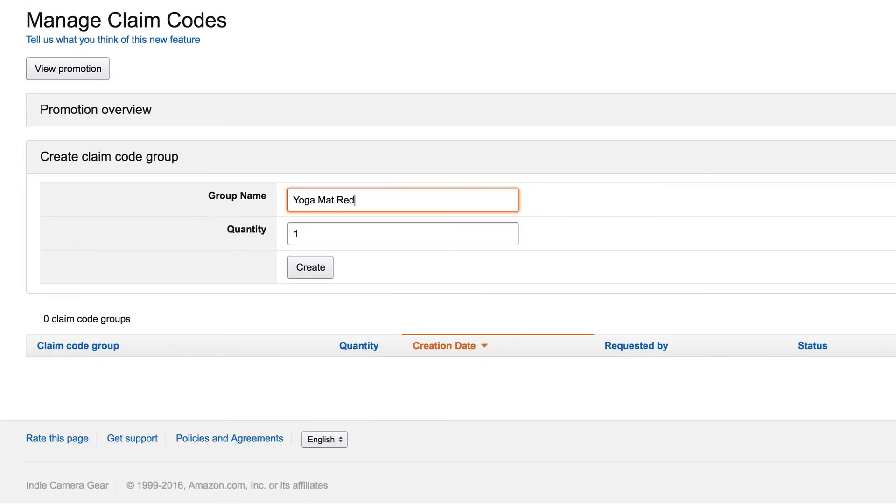
pyautogui.write(' Jump Send')
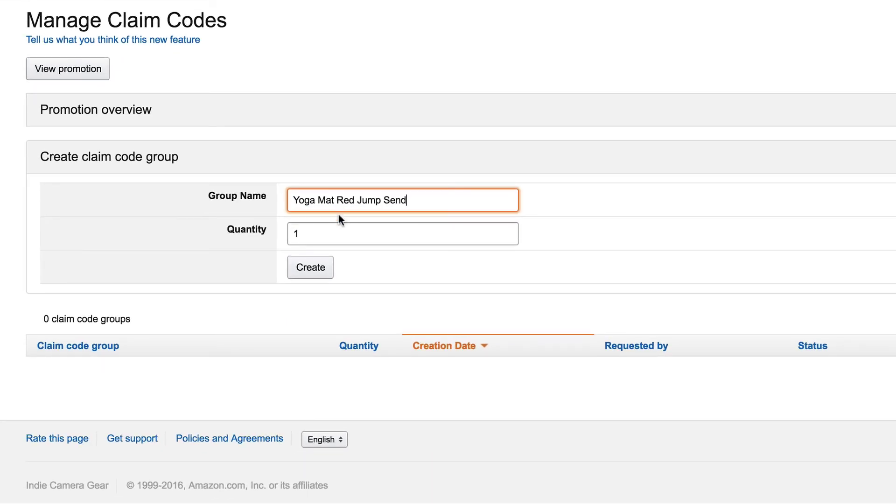
pyautogui.click(324, 237)
pyautogui.doubleClick(324, 237)
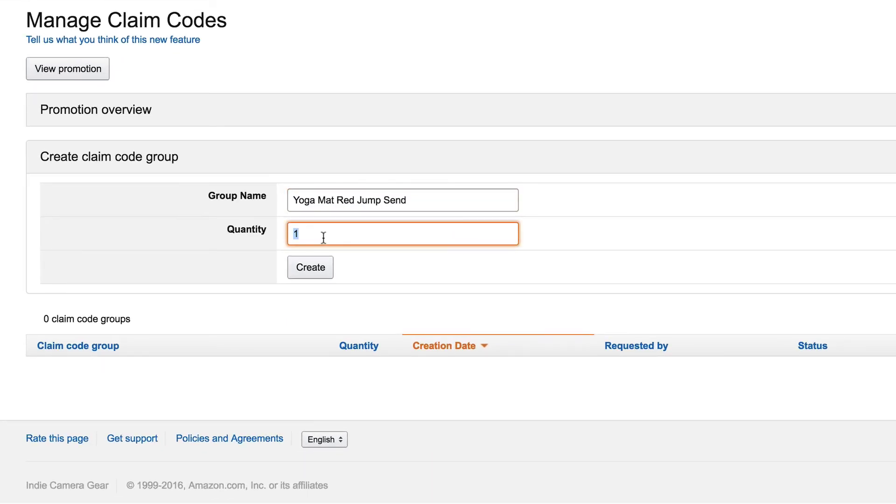
pyautogui.write('20')
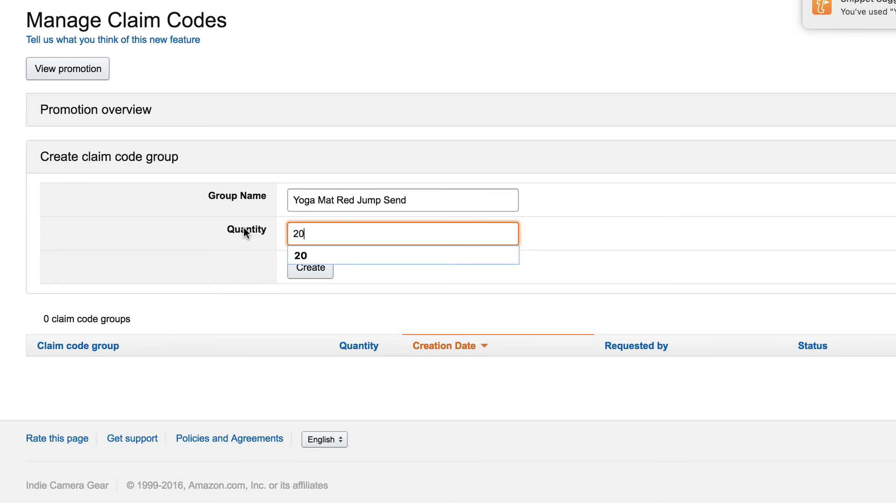
pyautogui.click(243, 228)
pyautogui.click(304, 276)
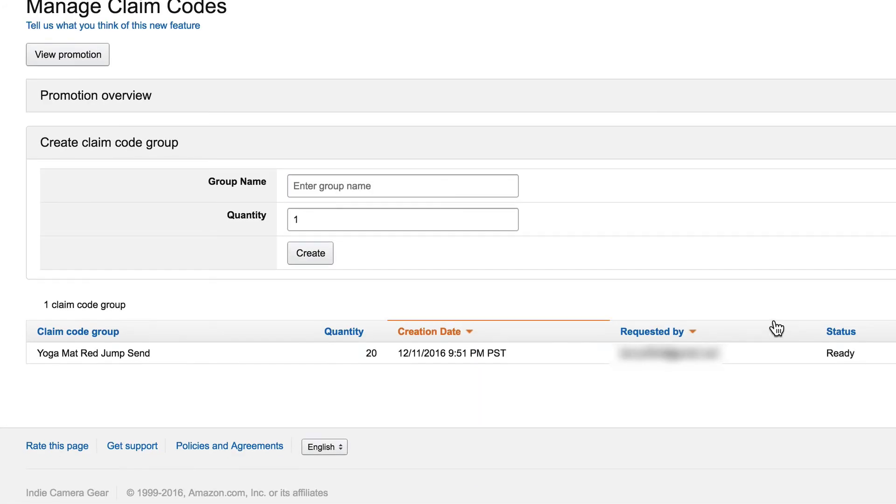
# - Download the "Yoga Mat Red Jump Send" claim codes, open the text file, copy all the codes and close the file
pyautogui.click(802, 370)
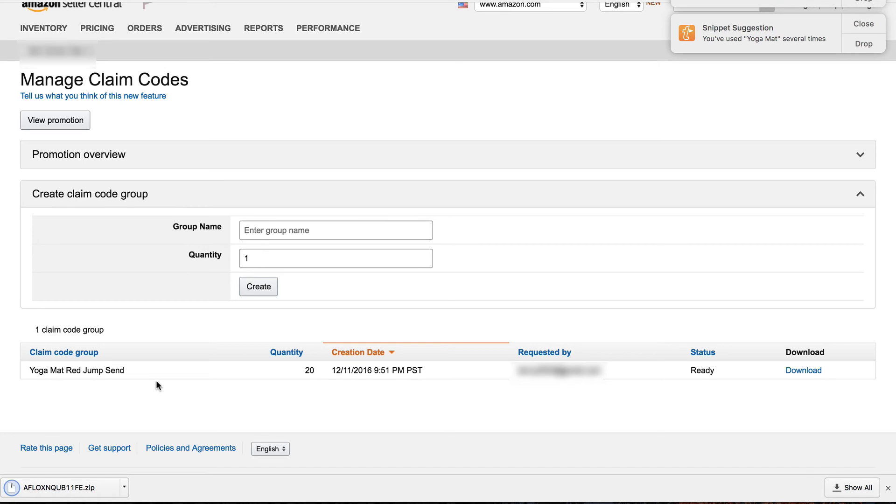
pyautogui.click(80, 489)
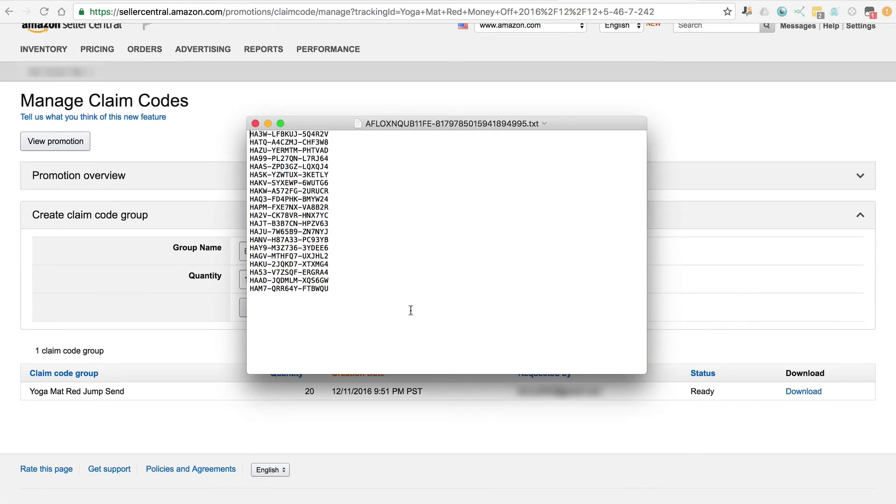
pyautogui.moveTo(411, 310); pyautogui.dragTo(239, 116)
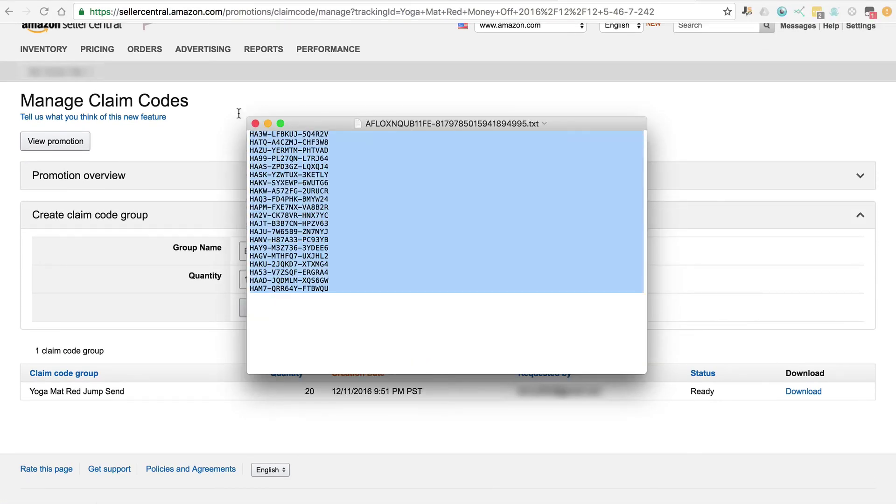
pyautogui.rightClick(283, 161)
pyautogui.click(299, 207)
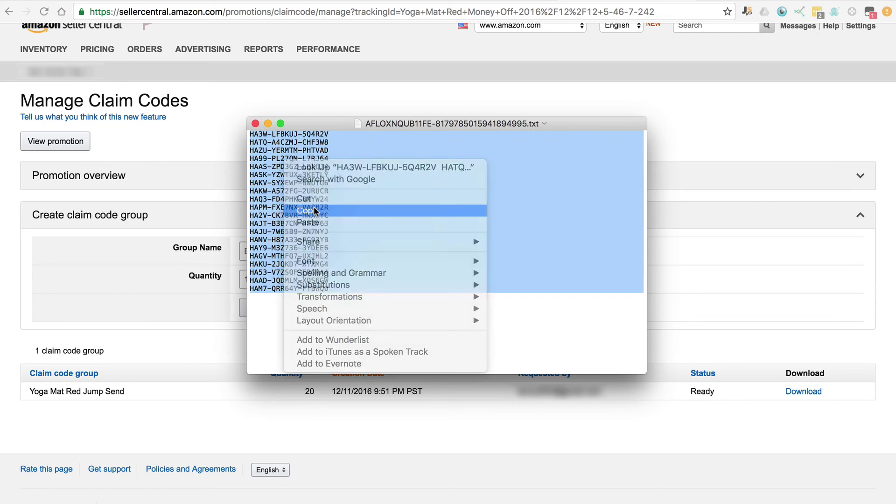
pyautogui.press('super+w')
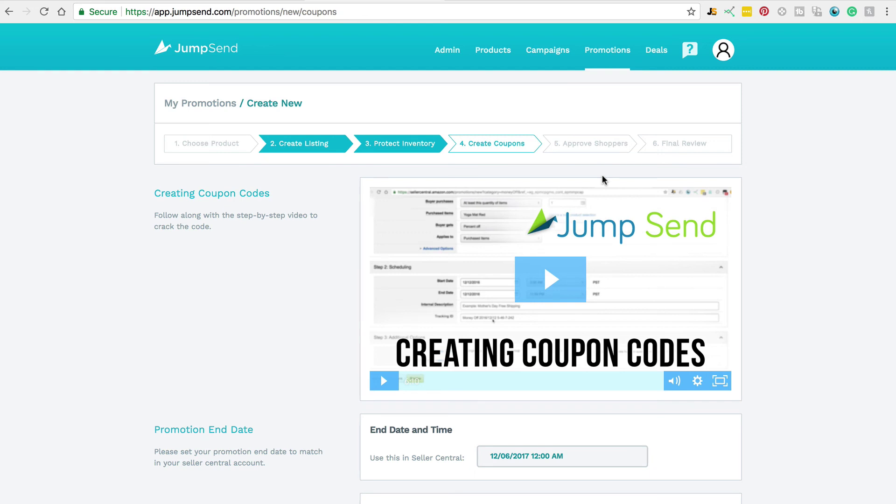
# - In JumpSend's Create Coupons page, paste the copied claim codes into Single-Use Codes and continue to Approve Shoppers
pyautogui.scroll(-5, 726, 341)
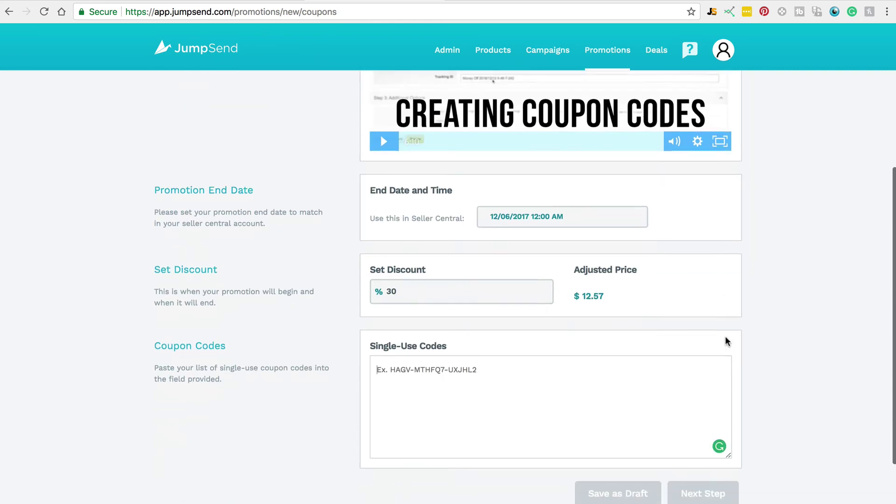
pyautogui.scroll(-2, 725, 336)
pyautogui.rightClick(393, 290)
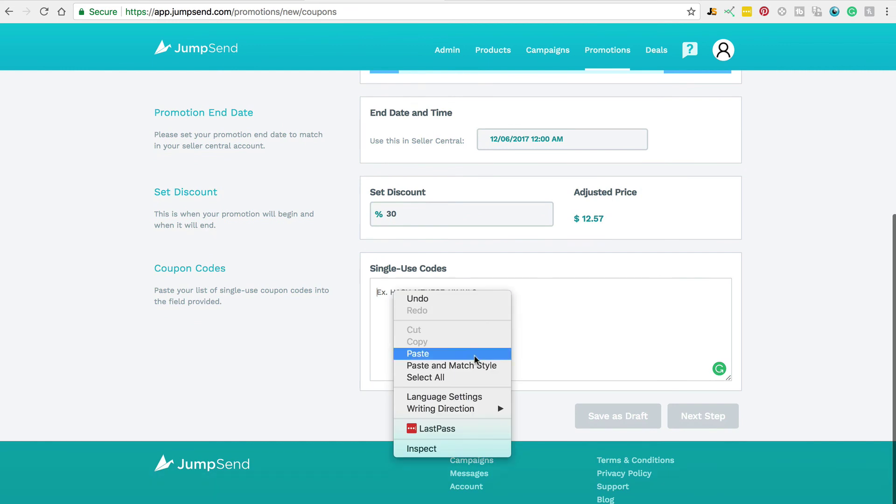
pyautogui.click(460, 354)
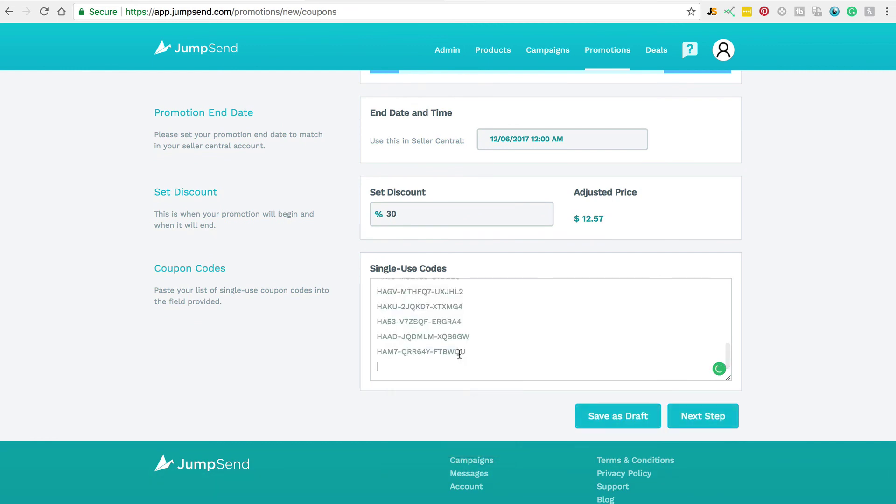
pyautogui.click(706, 417)
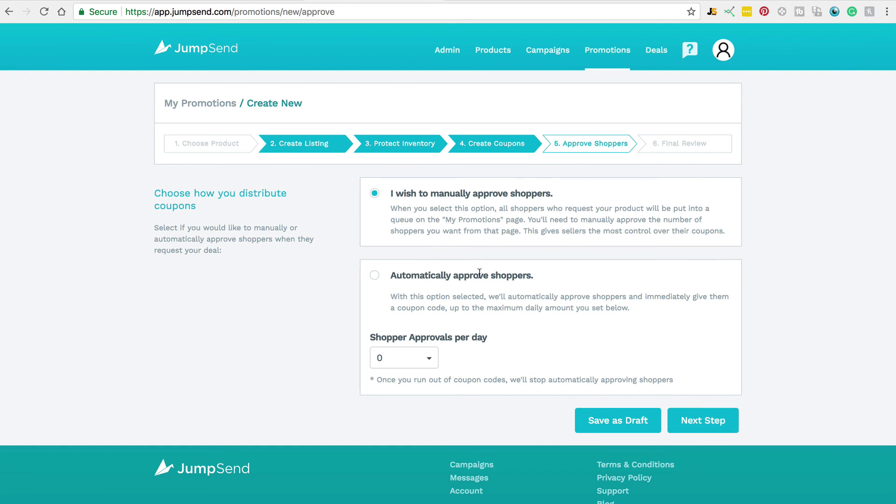
pyautogui.click(373, 278)
pyautogui.click(424, 358)
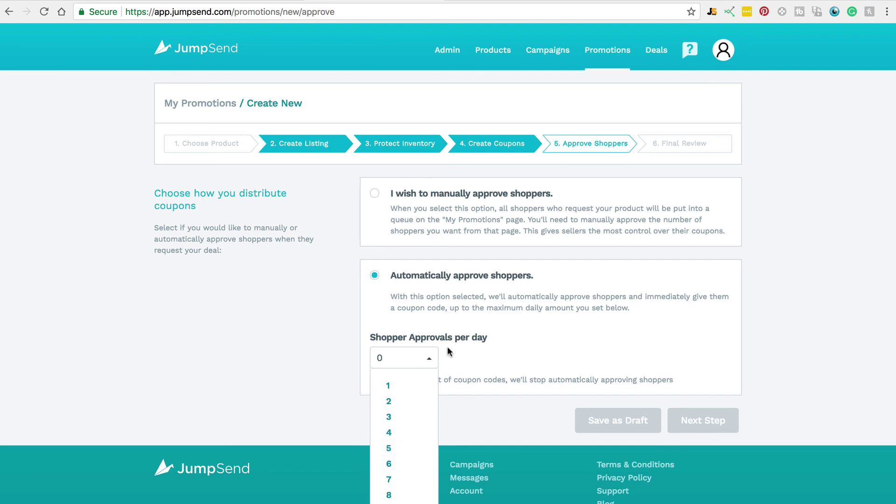
pyautogui.click(434, 292)
pyautogui.click(375, 194)
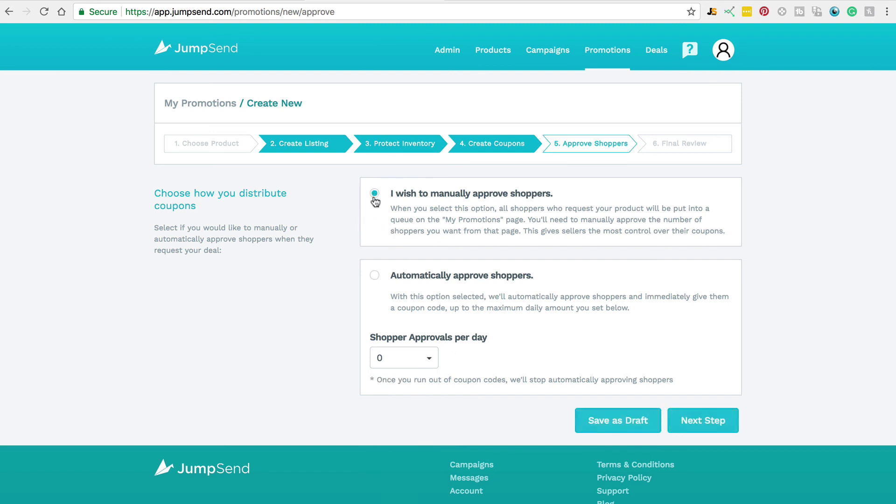
# - Proceed with manual shopper approval to Final Review and check the promotion overview, order quantities, coupons and approvals
pyautogui.click(718, 426)
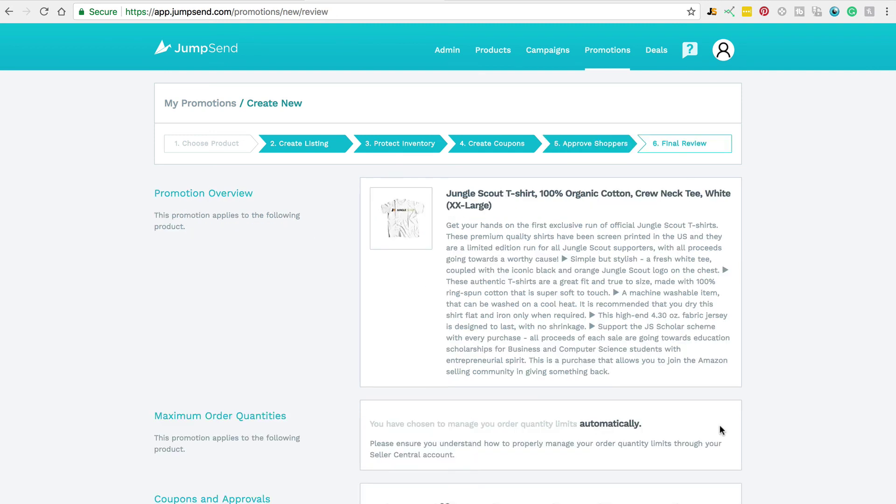
pyautogui.scroll(-3, 719, 429)
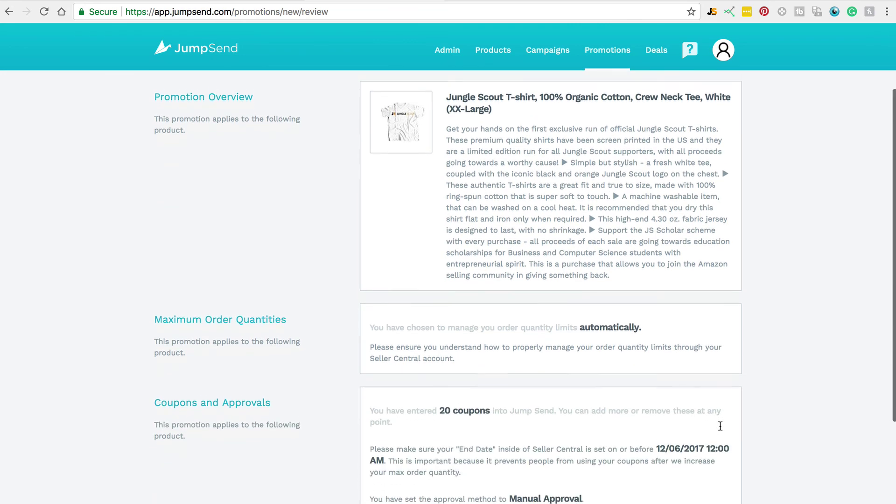
pyautogui.scroll(-4, 654, 355)
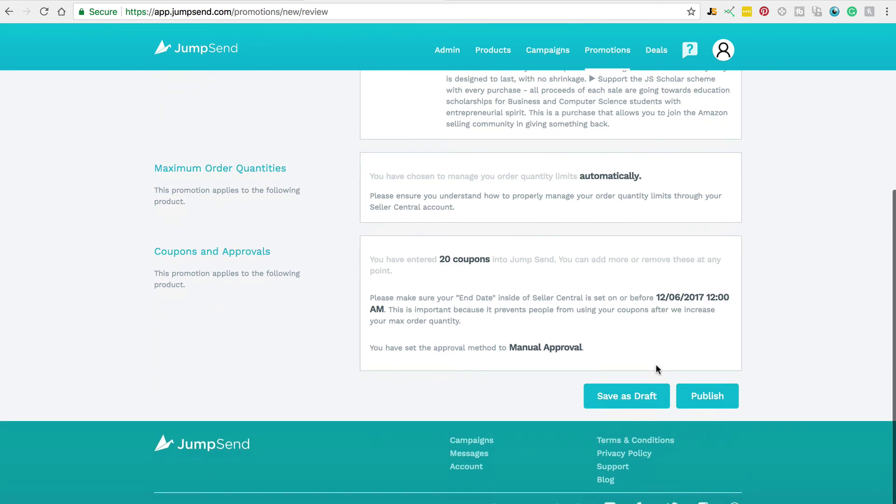